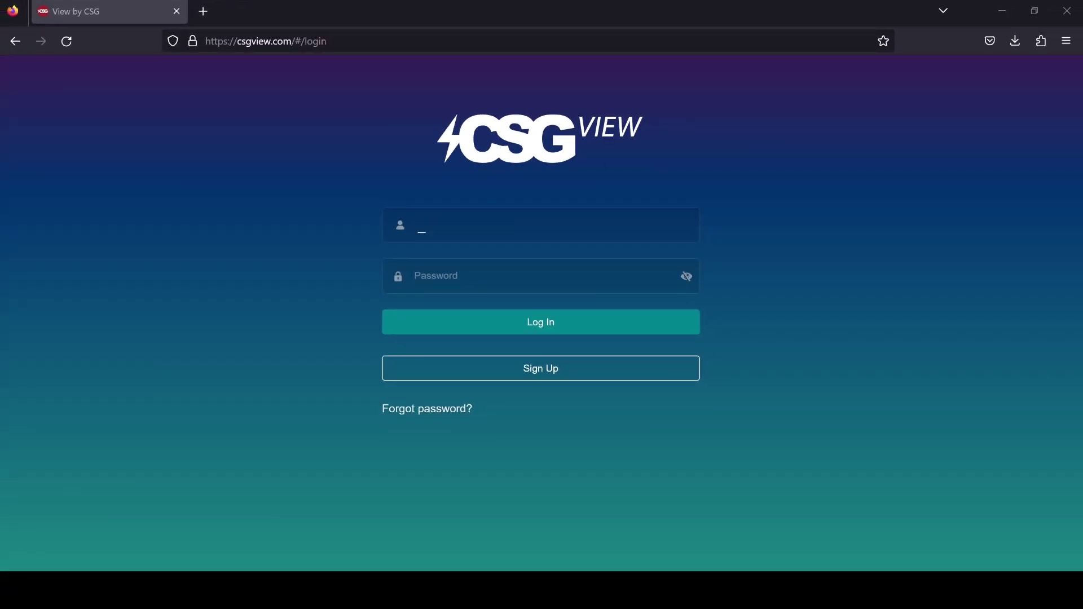
type("Username")
Move from the username field to the password field on the login page
key("Tab")
type("***")
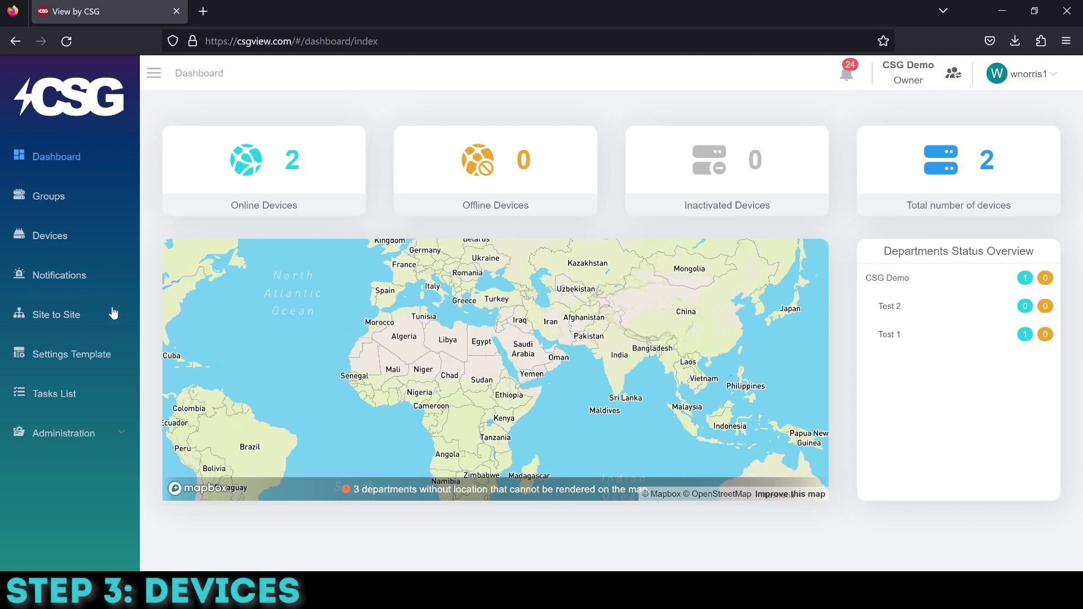
Confirm edited device info for m519 in the Devices list and view its device page
left_click(72, 241)
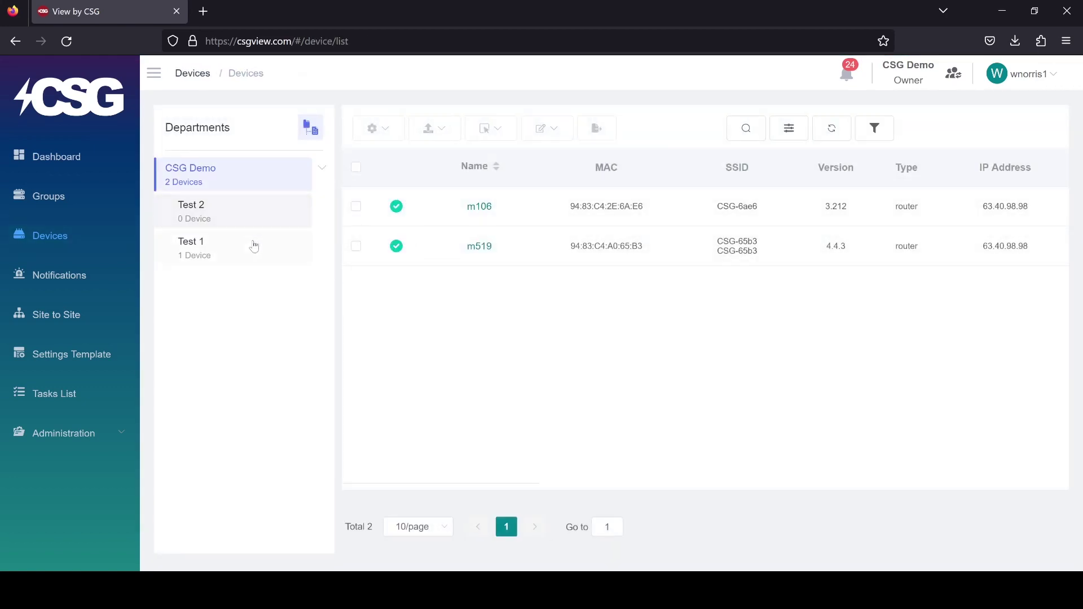
left_click(355, 246)
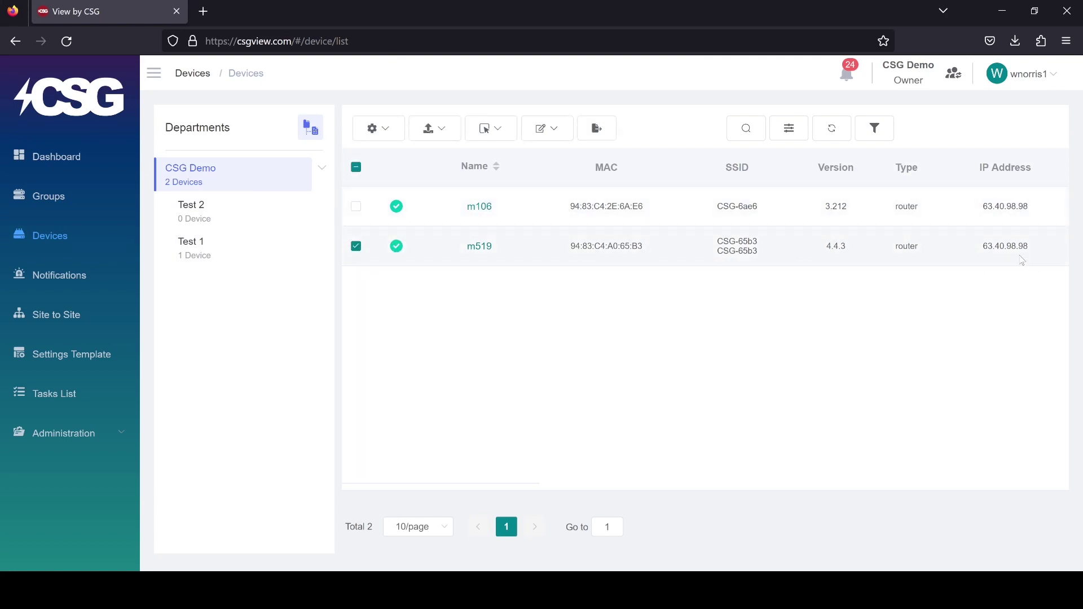
left_click(547, 128)
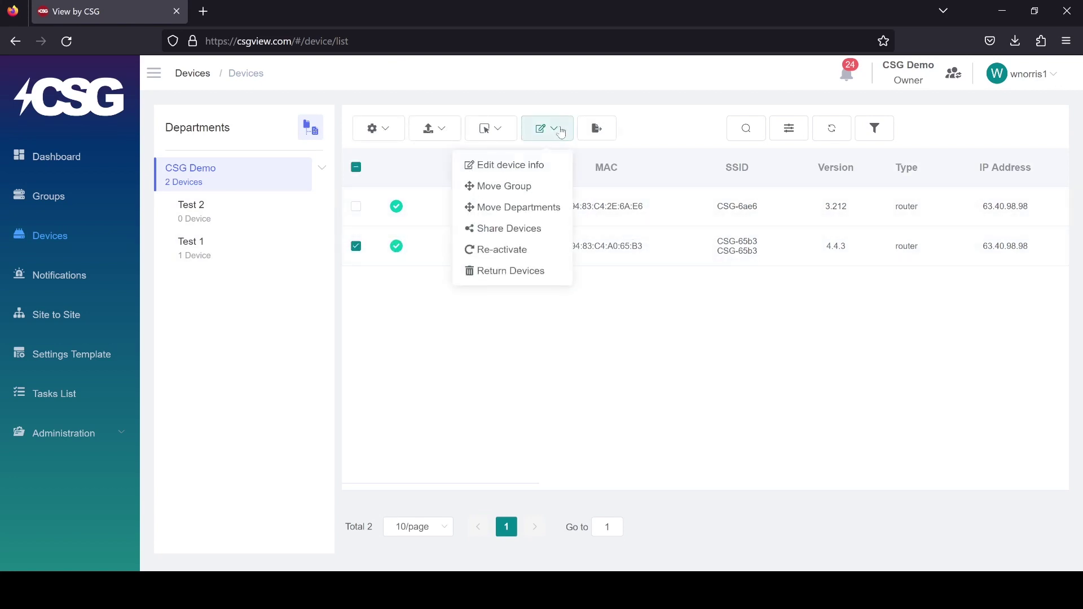
left_click(535, 170)
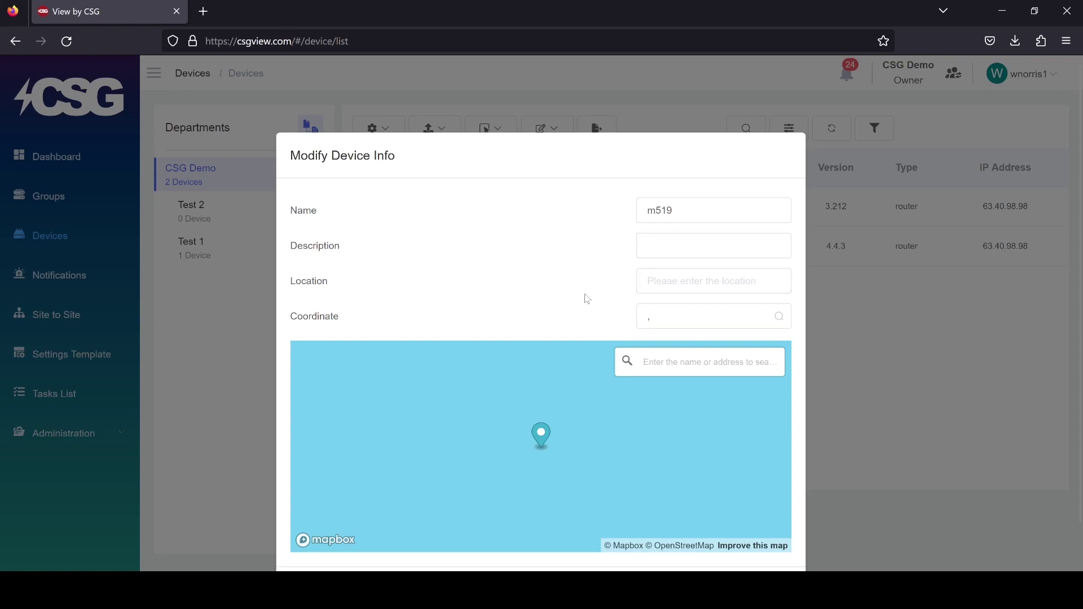
scroll(587, 338, "down", 2)
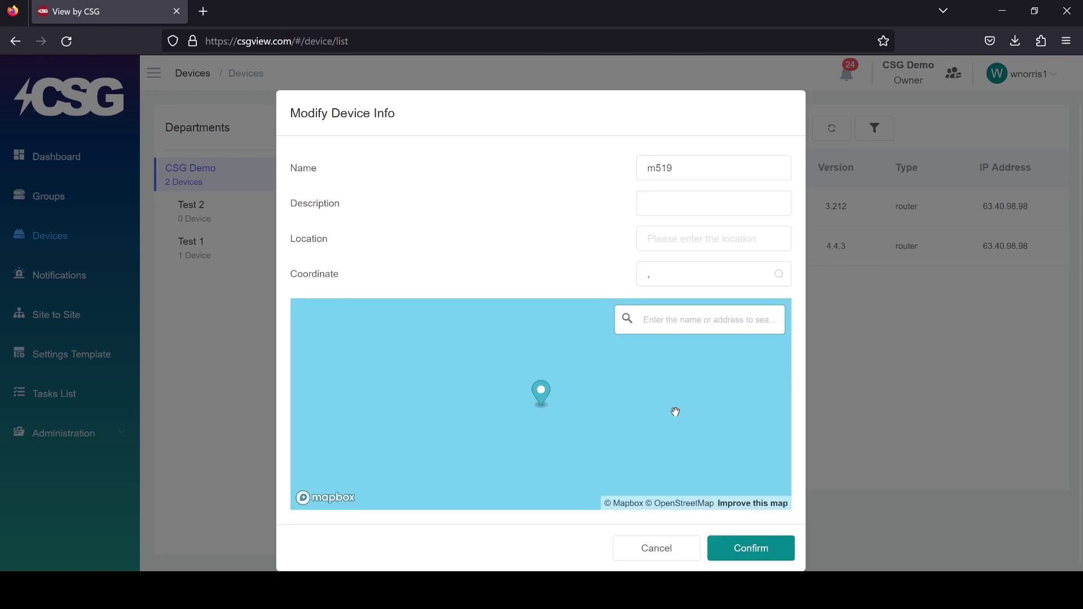
left_click(752, 549)
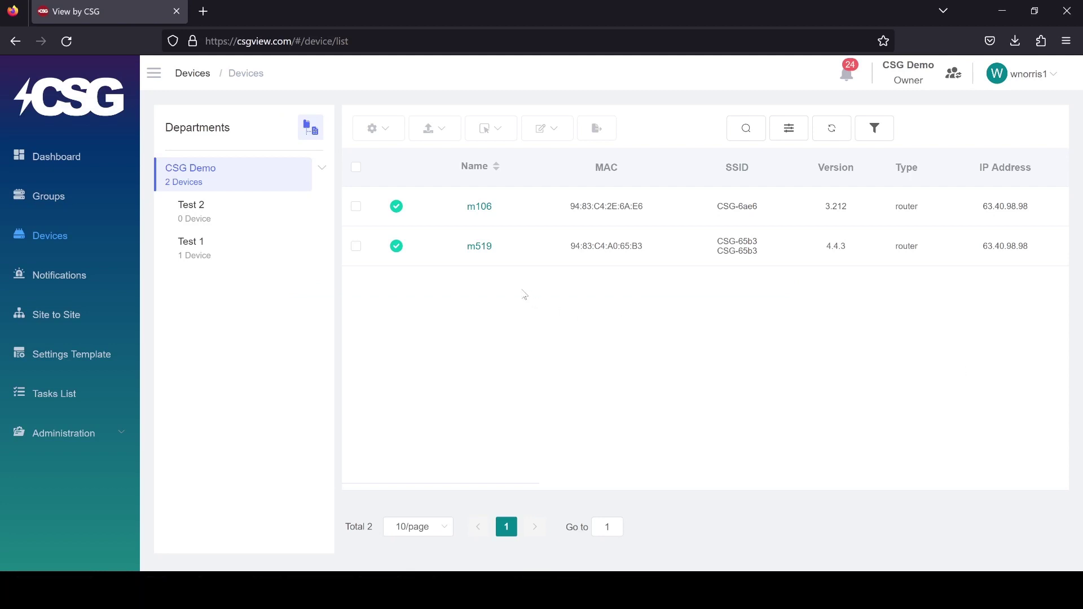
left_click(479, 246)
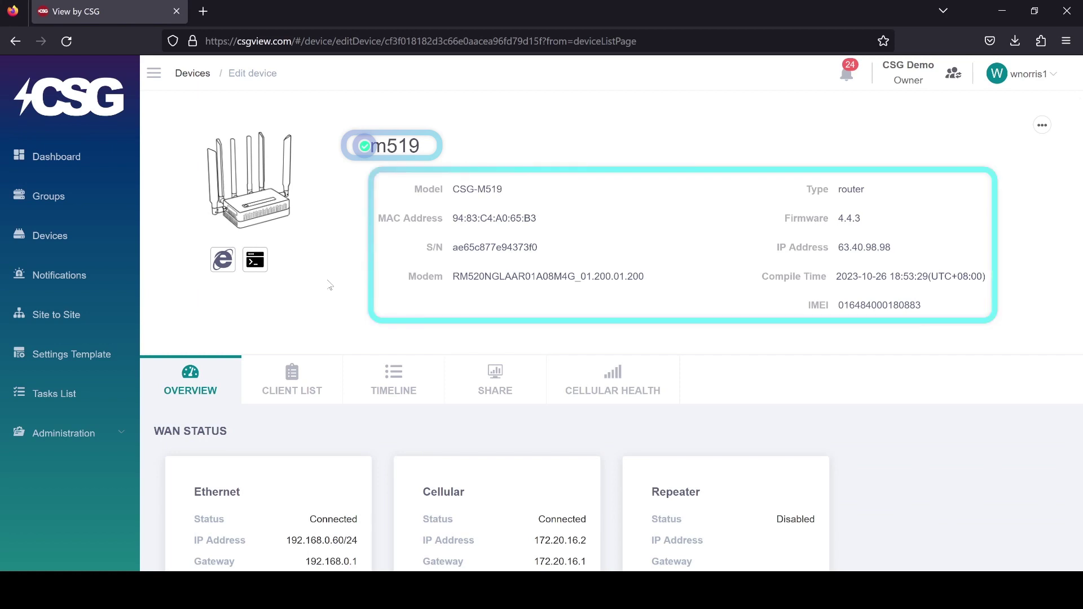
scroll(330, 285, "down", 3)
scroll(330, 285, "down", 2)
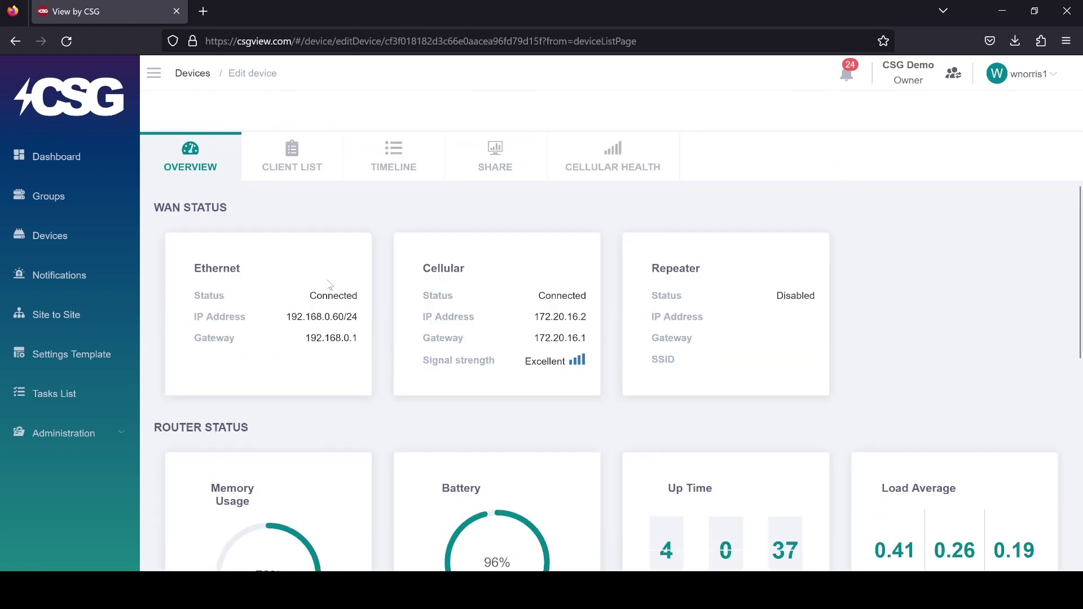
scroll(330, 286, "down", 3)
scroll(330, 285, "down", 2)
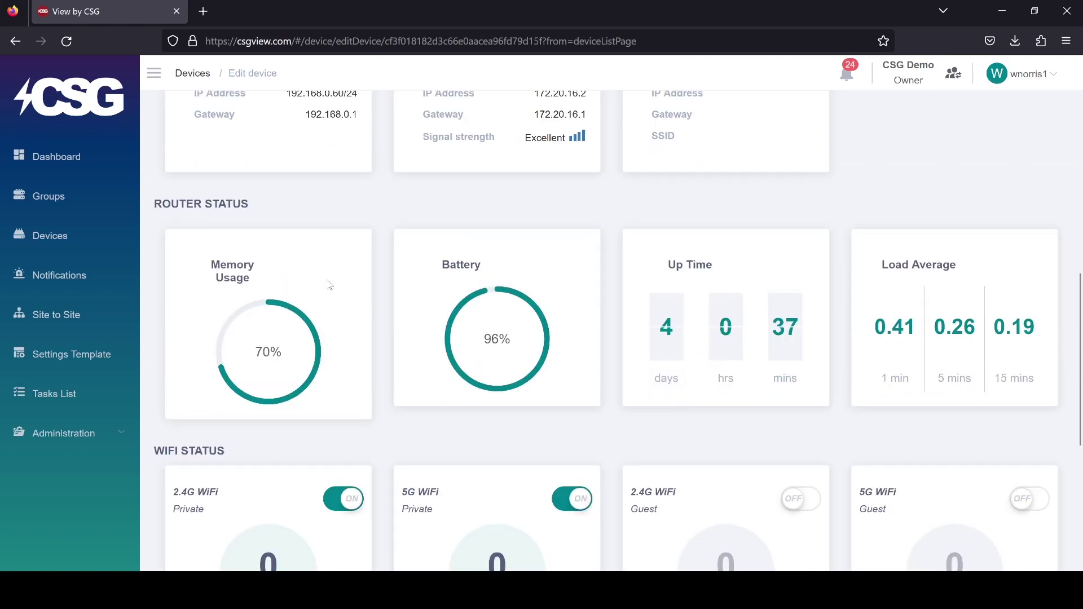
scroll(330, 285, "down", 3)
scroll(330, 285, "down", 3)
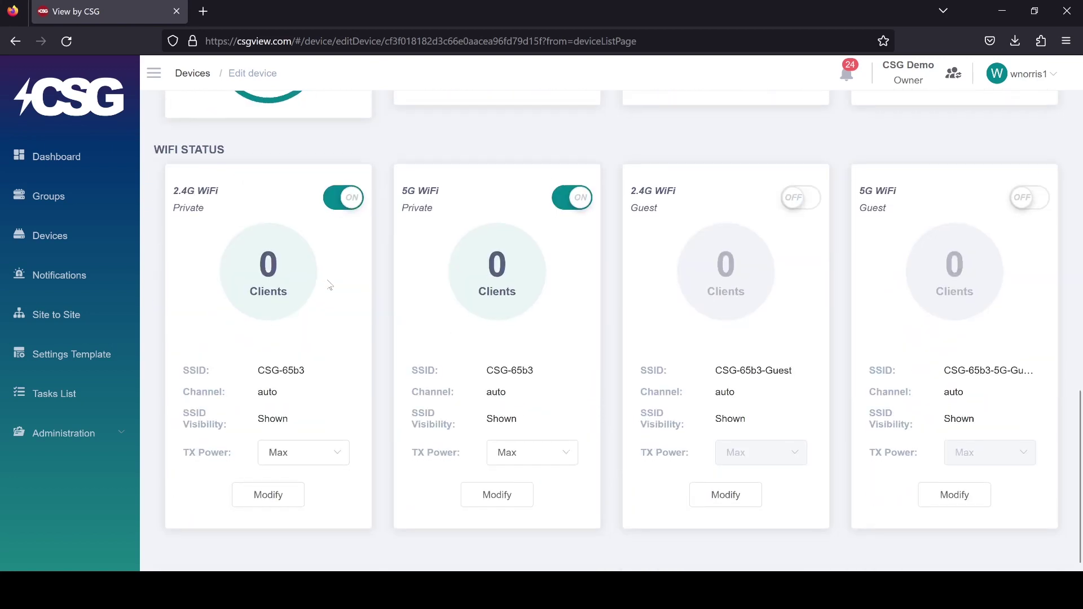
scroll(330, 285, "up", 5)
scroll(331, 285, "up", 5)
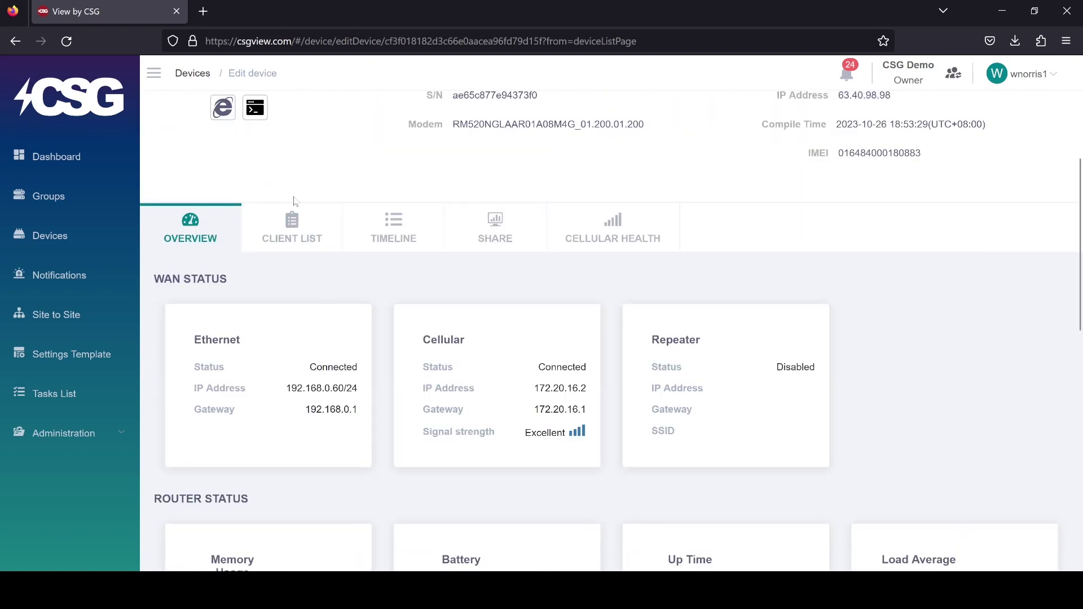
Block client DESKTOP-70DSR5M in m519's client list and view its Cellular Health charts
left_click(292, 224)
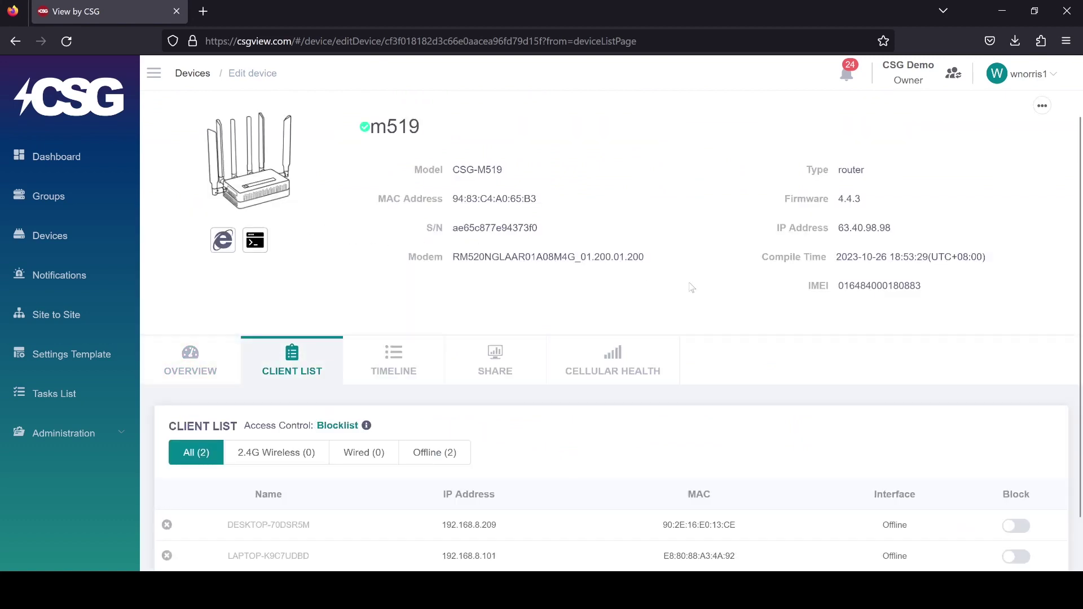
scroll(761, 335, "down", 2)
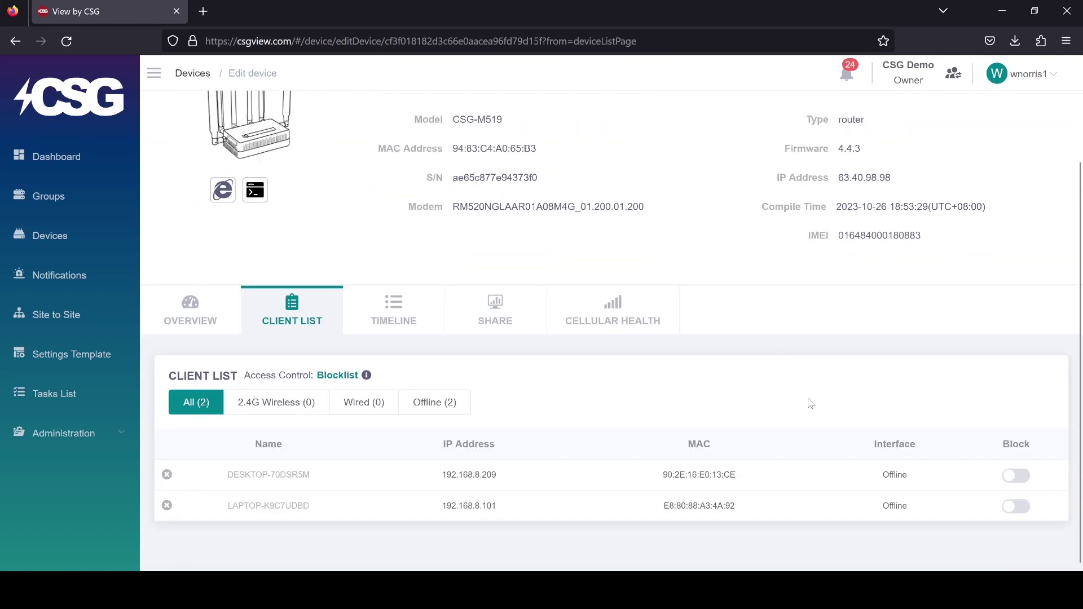
left_click(1015, 475)
left_click(612, 320)
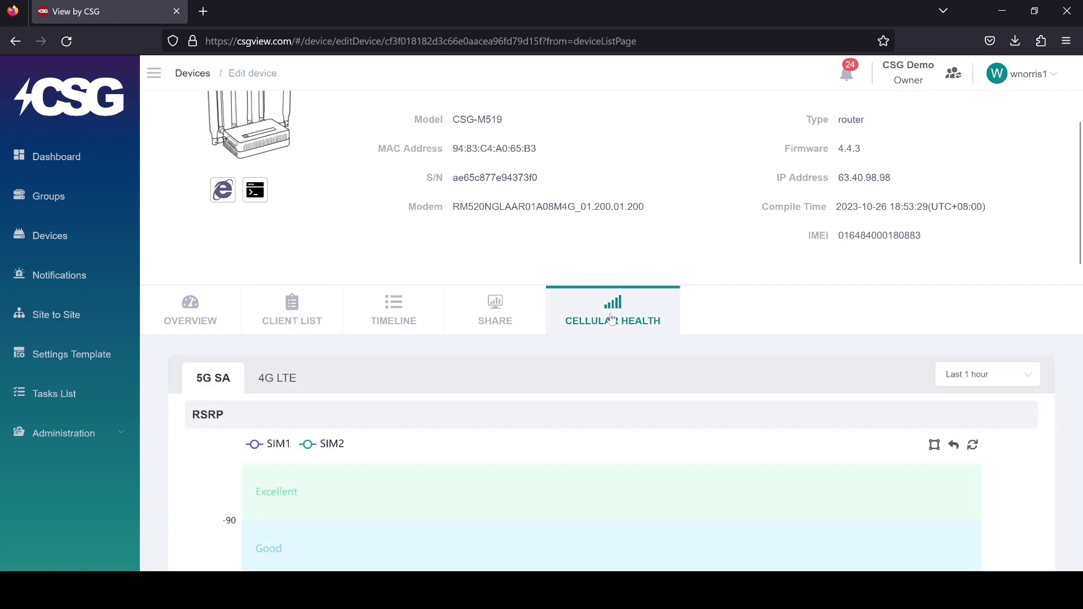
Show m519's 4G LTE signal charts for the last 24 hours, then view the Groups list
left_click(292, 380)
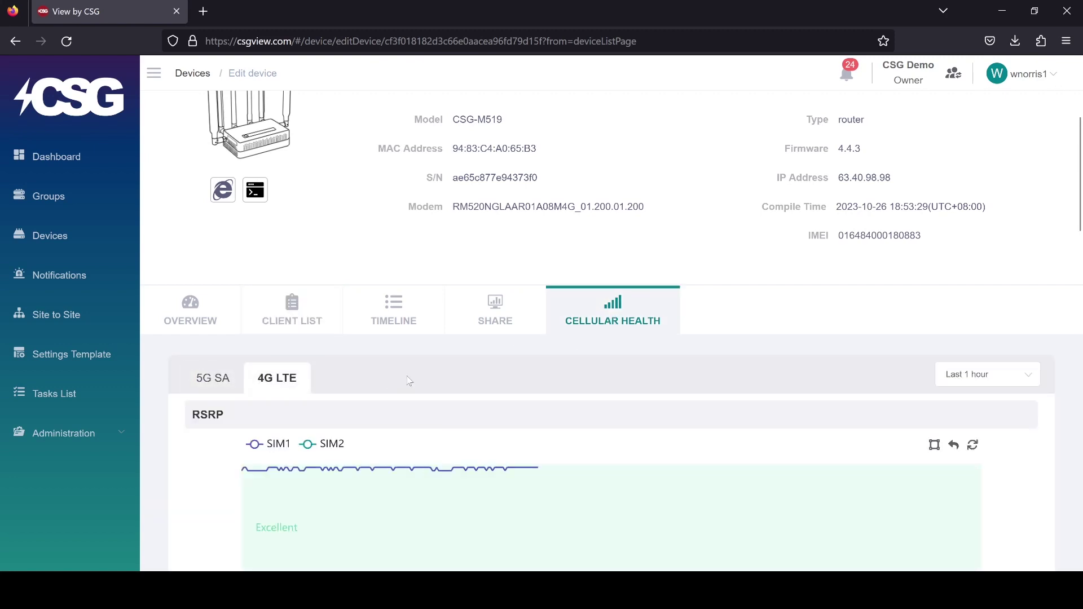
scroll(648, 377, "down", 3)
scroll(648, 377, "down", 3)
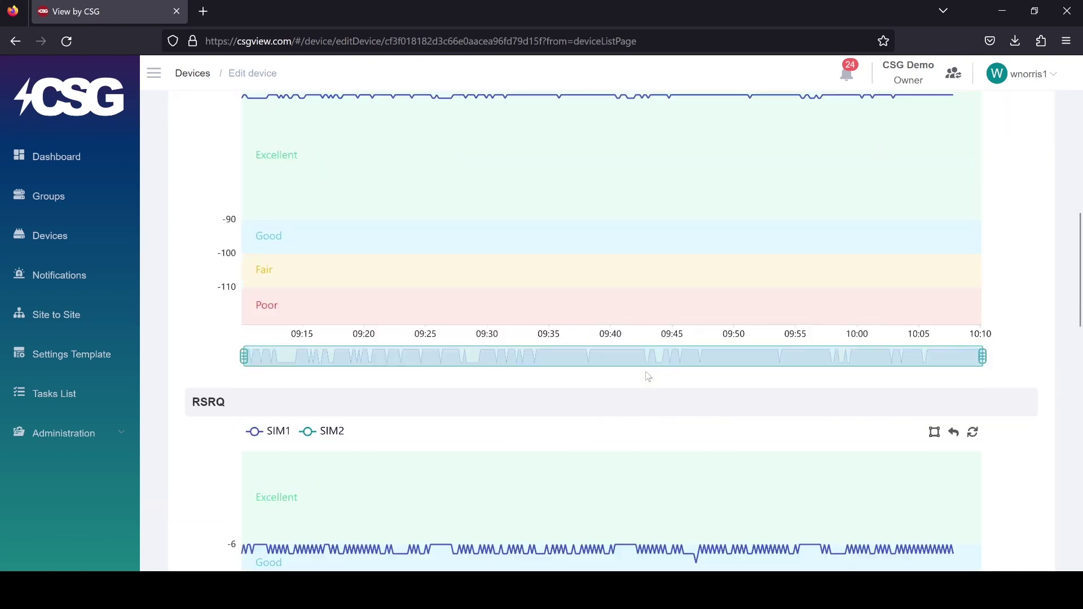
scroll(648, 376, "down", 3)
scroll(649, 376, "up", 8)
left_click(987, 299)
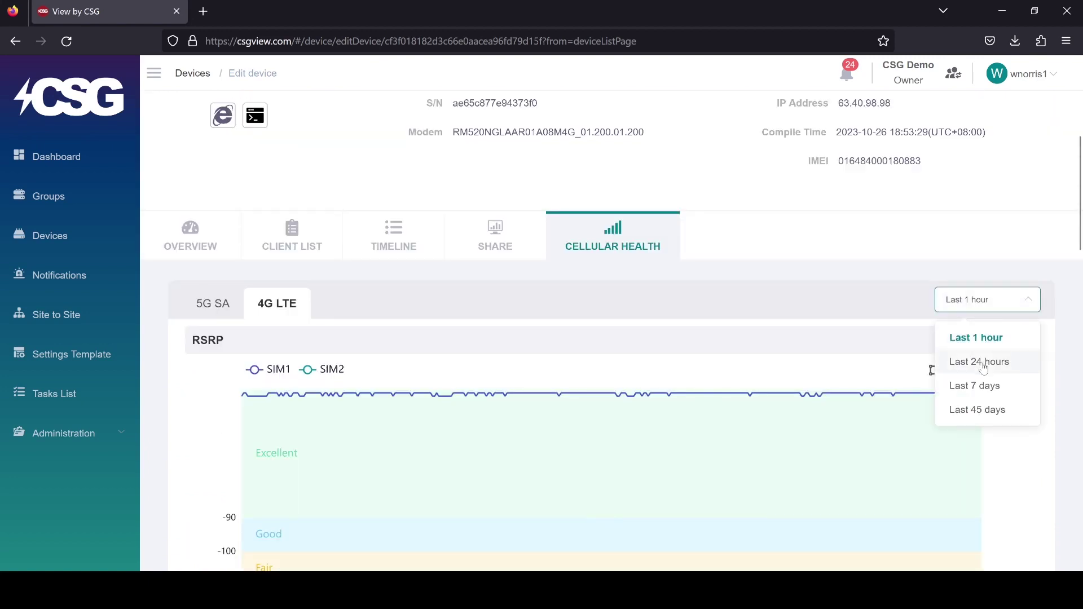
left_click(978, 361)
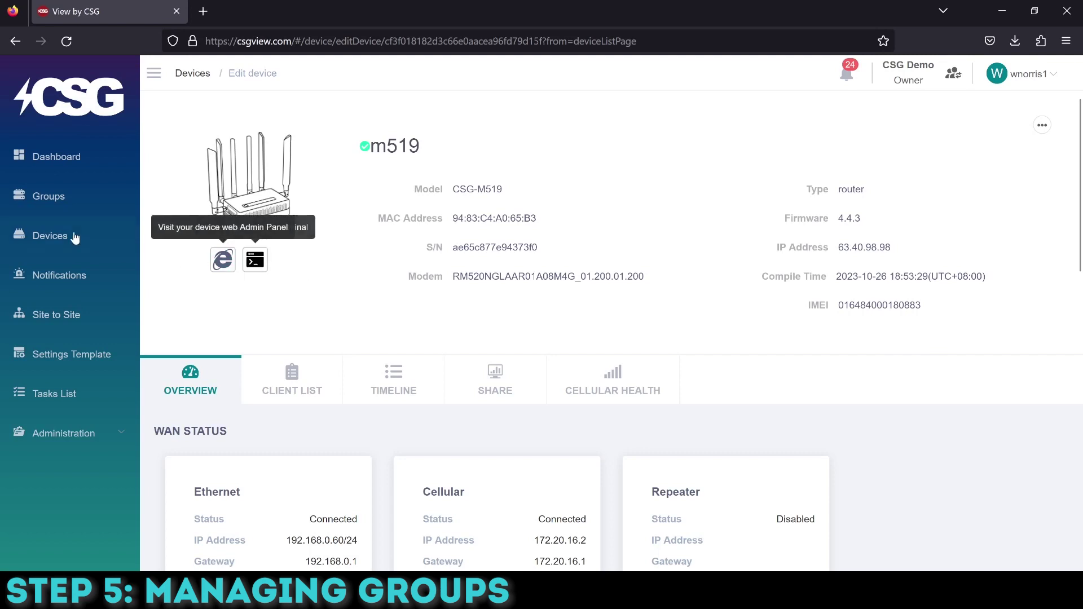
left_click(64, 204)
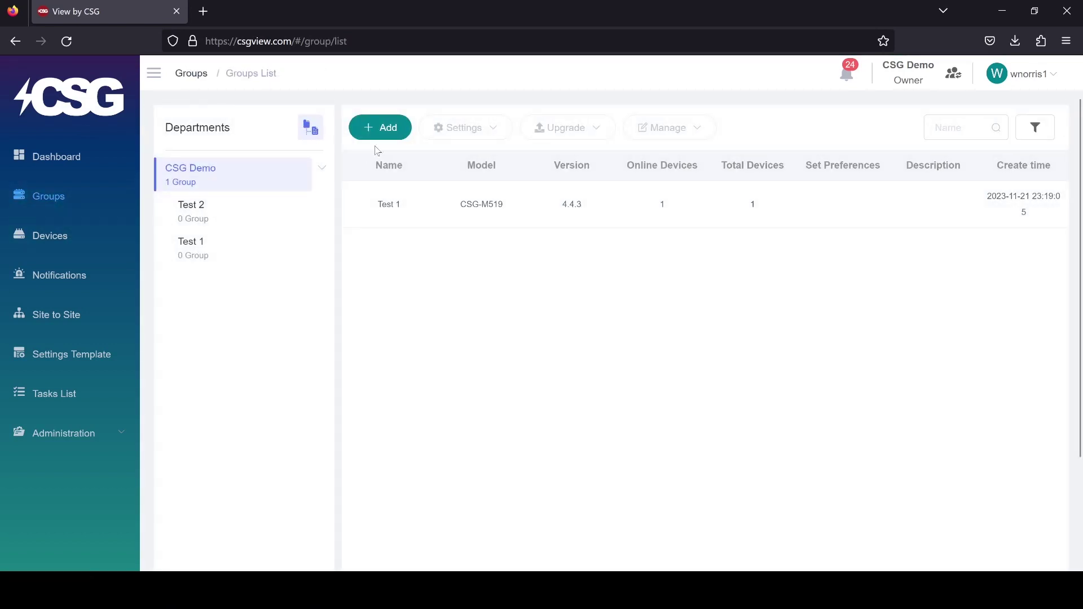
left_click(385, 127)
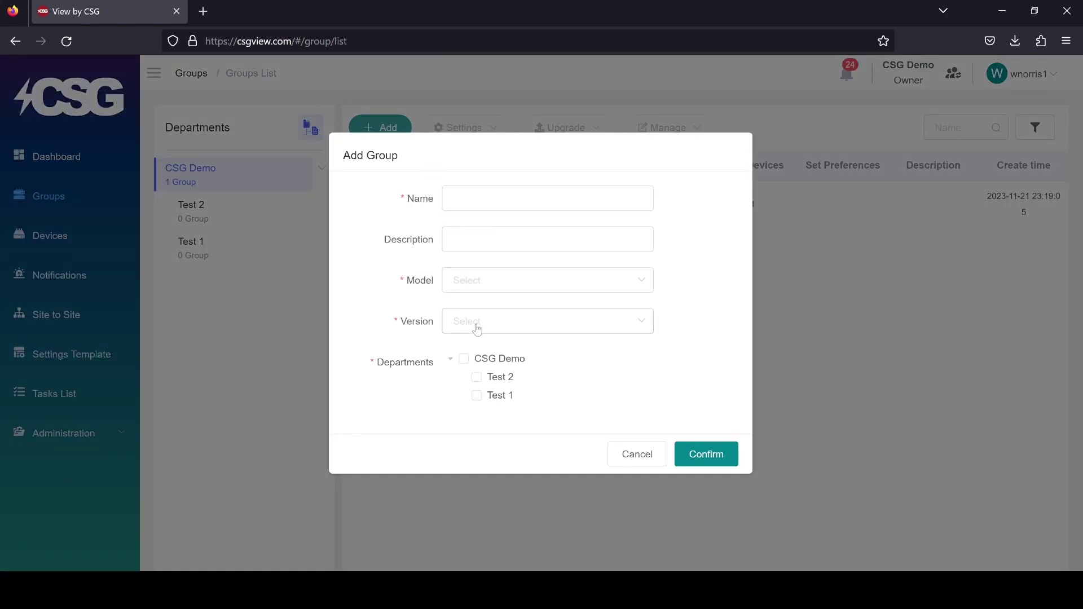
left_click(636, 453)
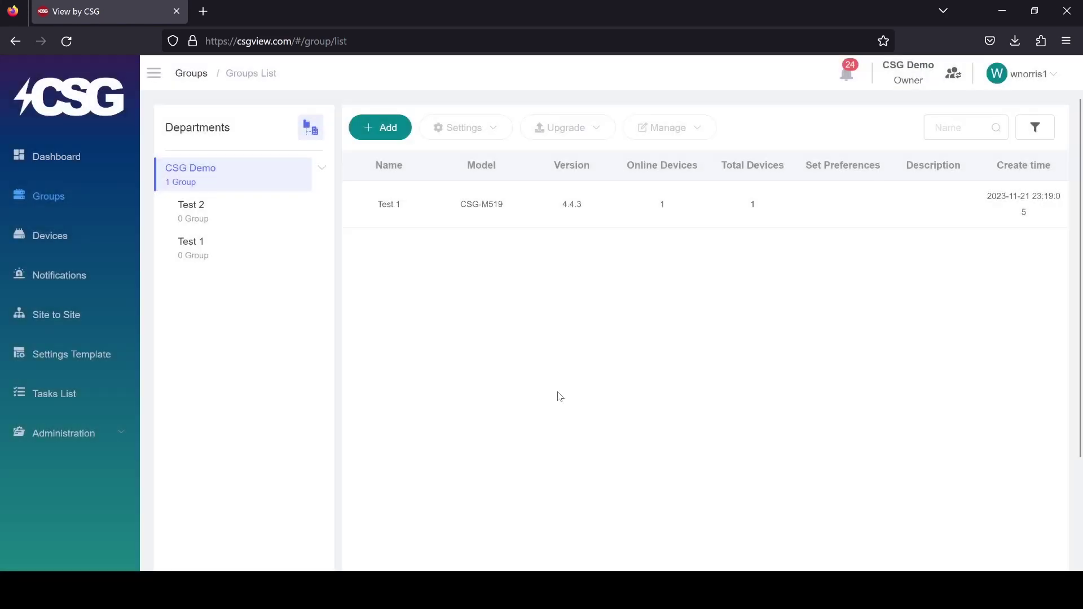
left_click(404, 210)
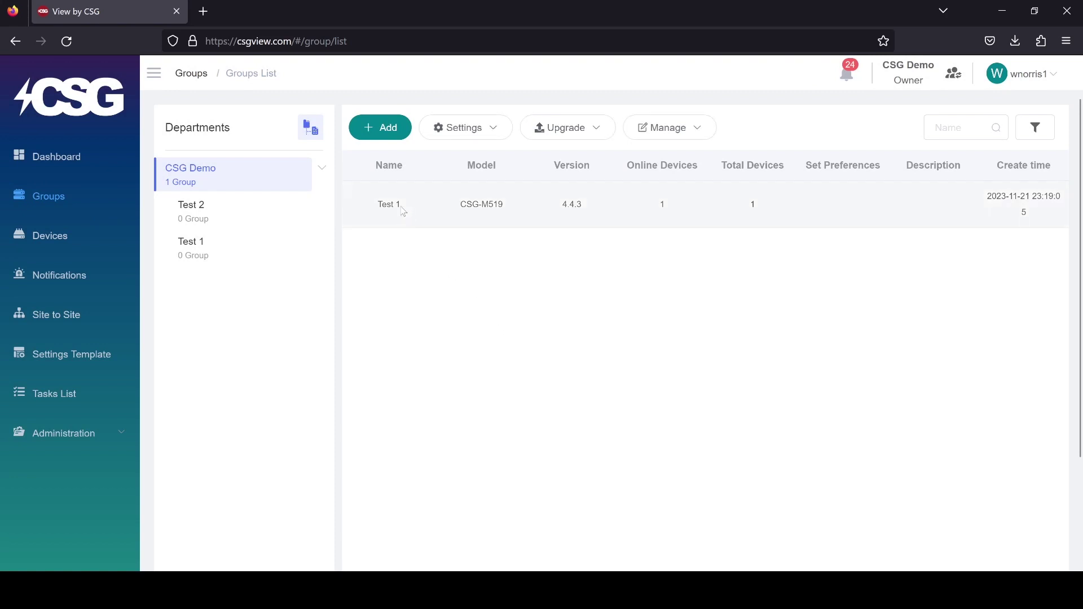
left_click(490, 129)
left_click(484, 168)
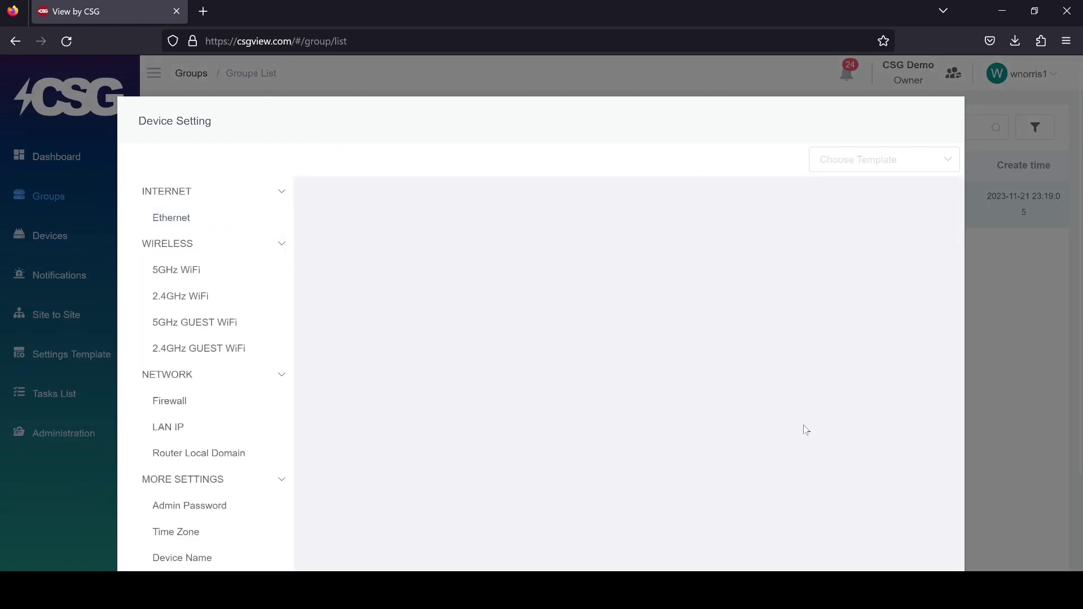
scroll(804, 432, "down", 3)
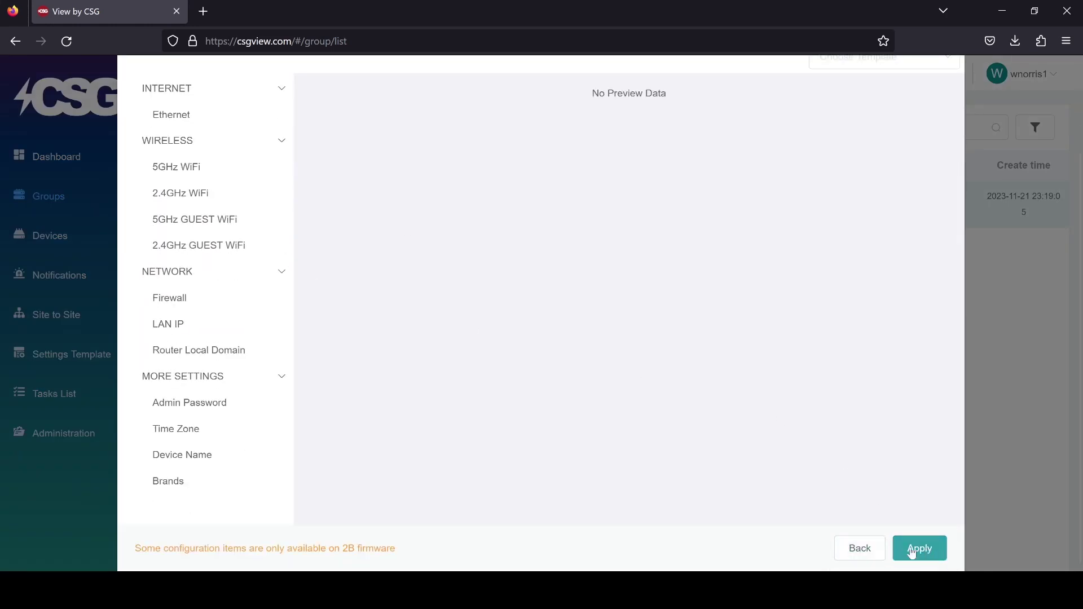
left_click(860, 548)
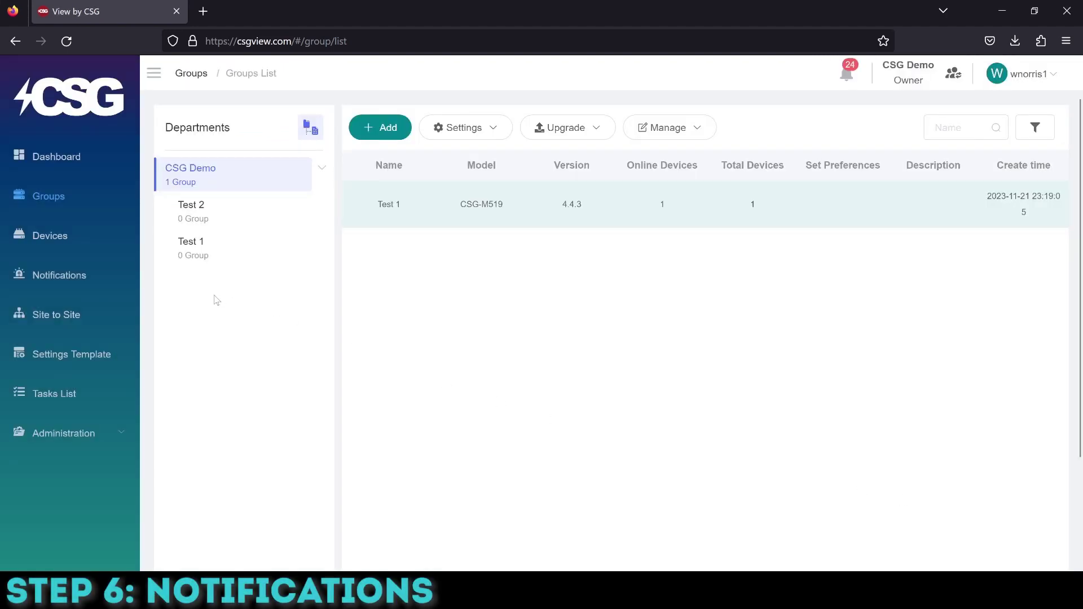
Draft a Device Online/Offline email alert rule for m519 without applying it
left_click(76, 278)
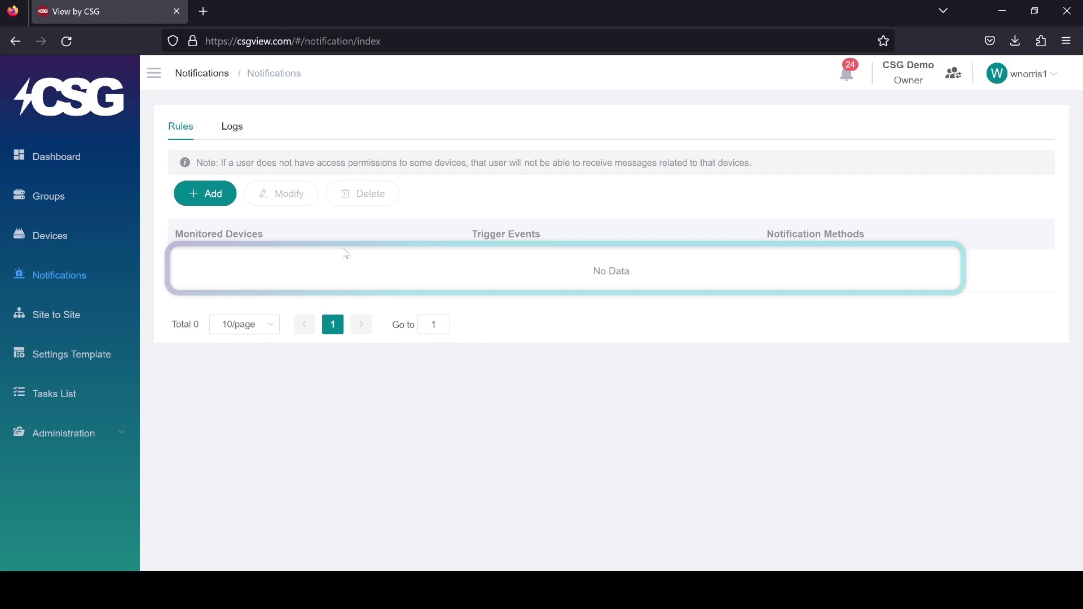
left_click(221, 201)
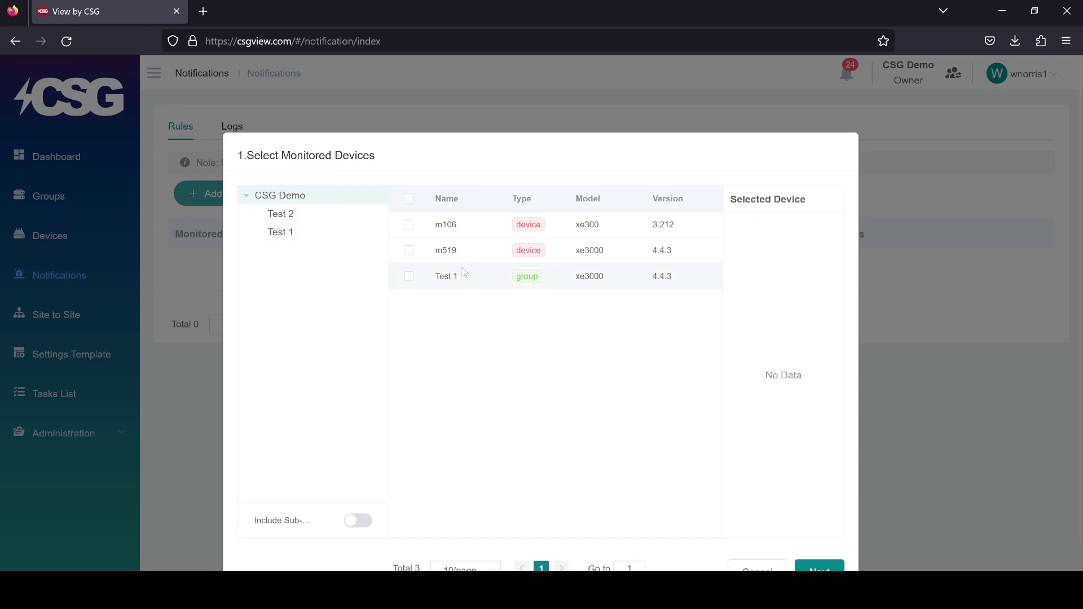
left_click(409, 251)
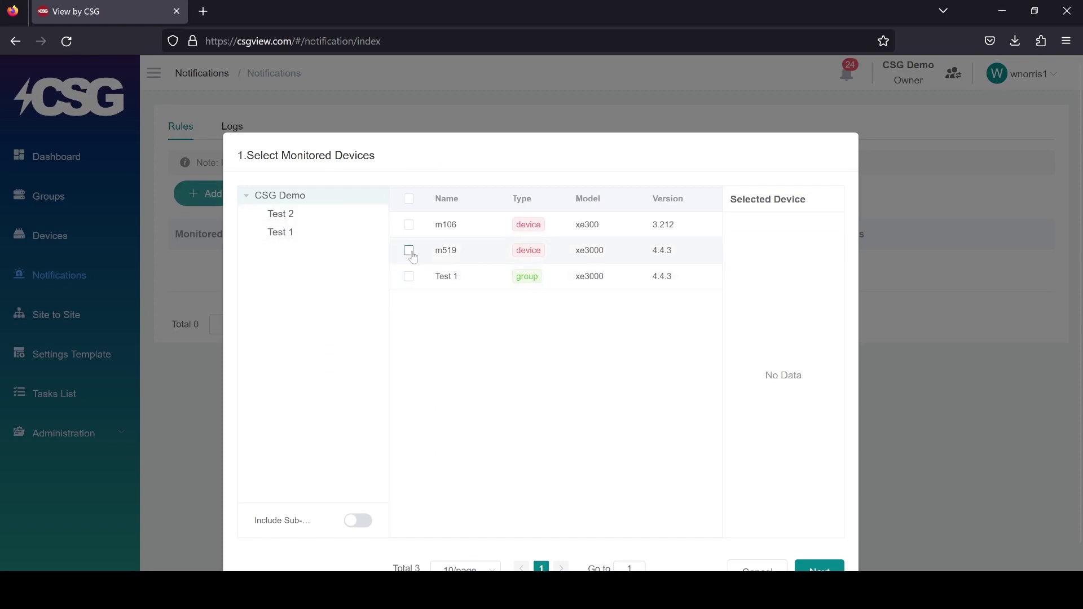
left_click(819, 566)
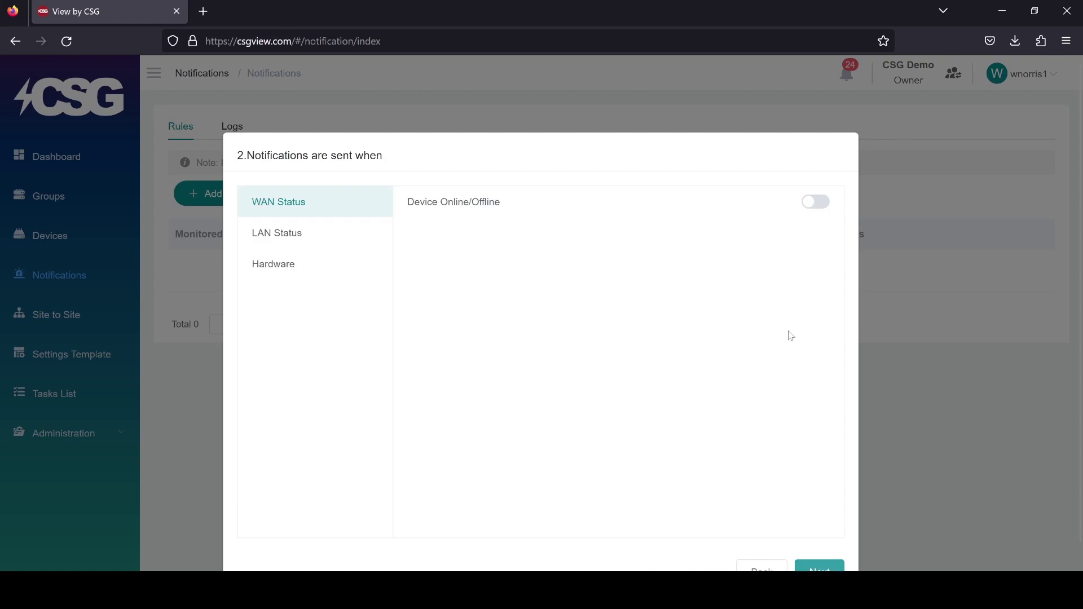
left_click(817, 204)
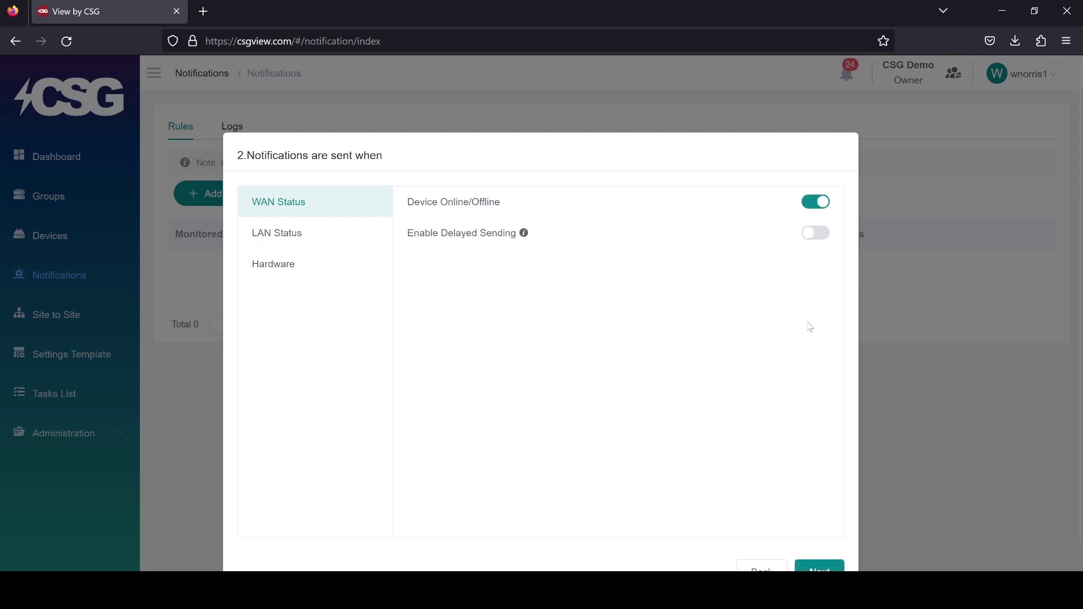
left_click(823, 568)
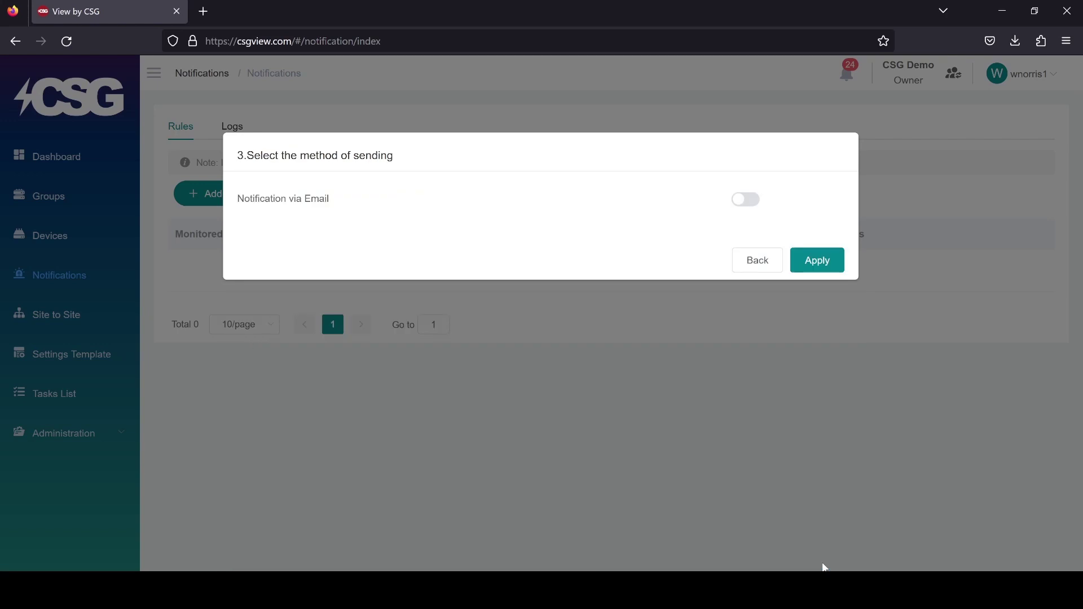
left_click(745, 201)
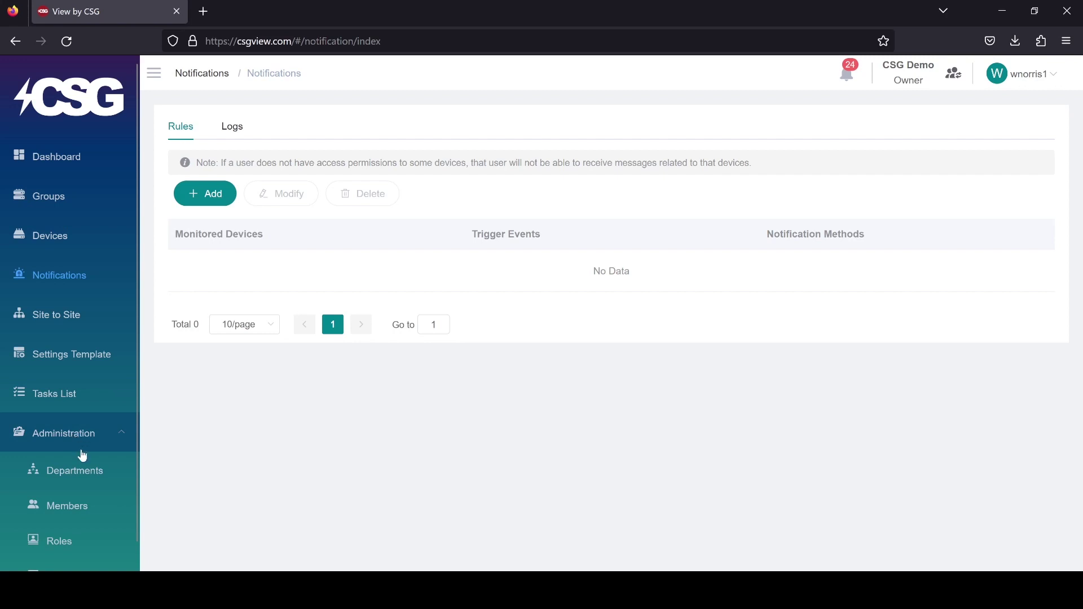
View CSG Demo's departments, cancel the Add Department form, and return to Devices
left_click(90, 478)
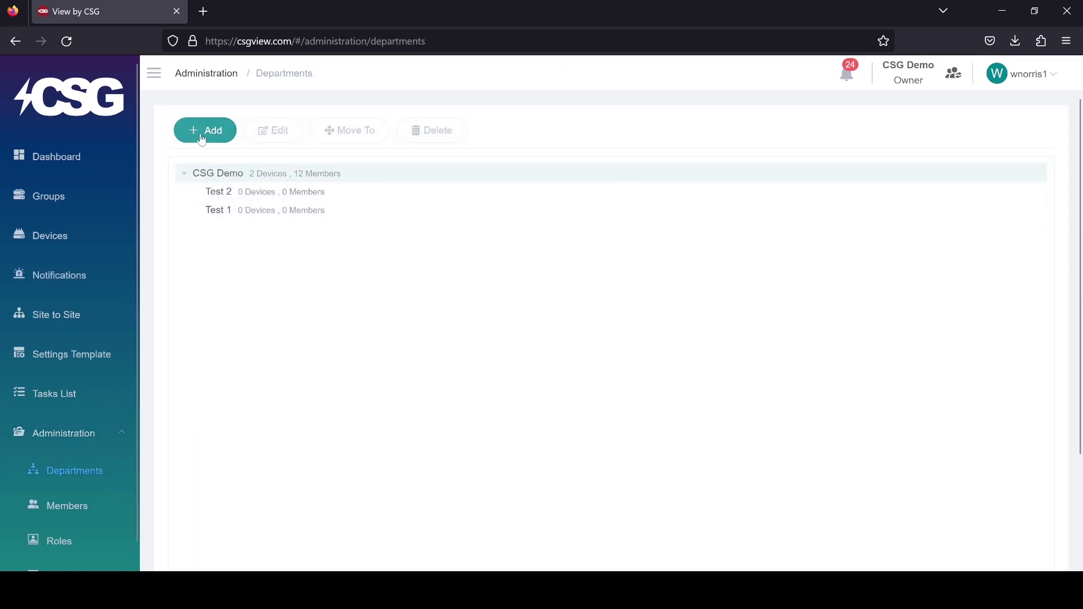
left_click(202, 135)
left_click(472, 202)
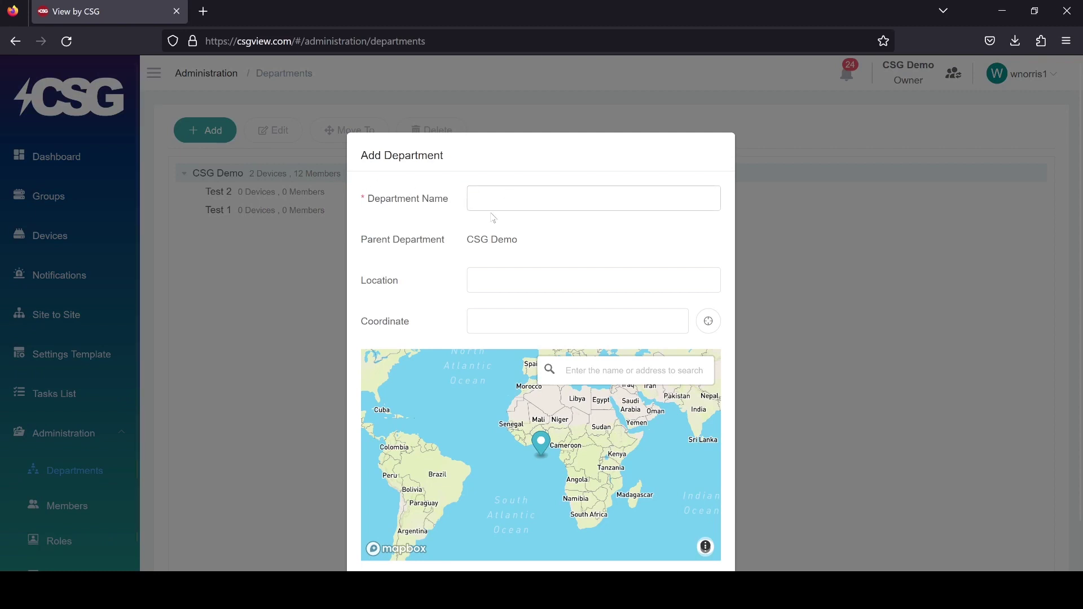
scroll(431, 266, "down", 2)
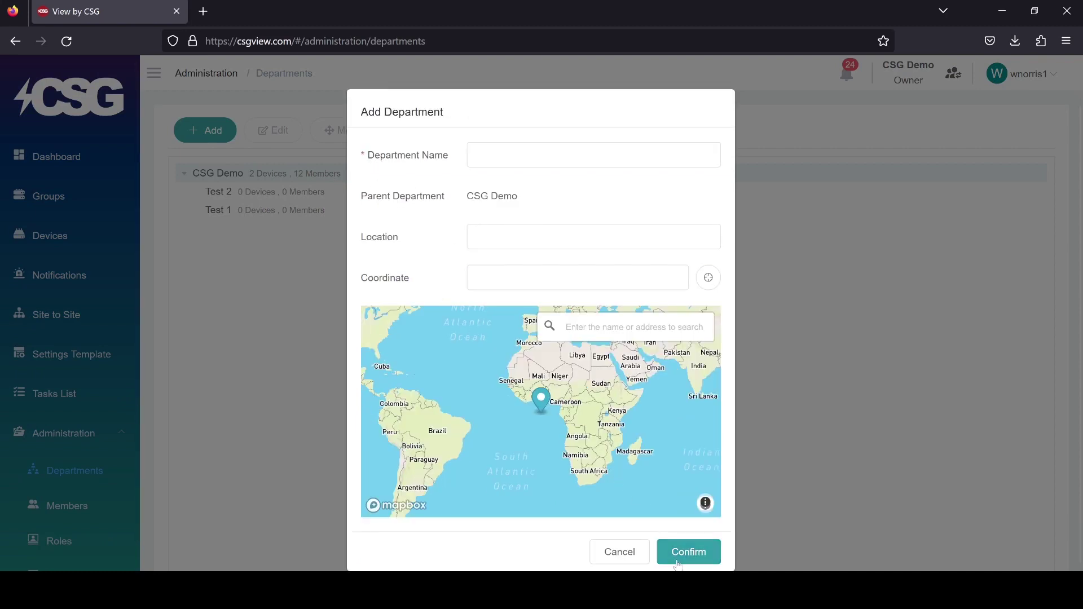
left_click(619, 551)
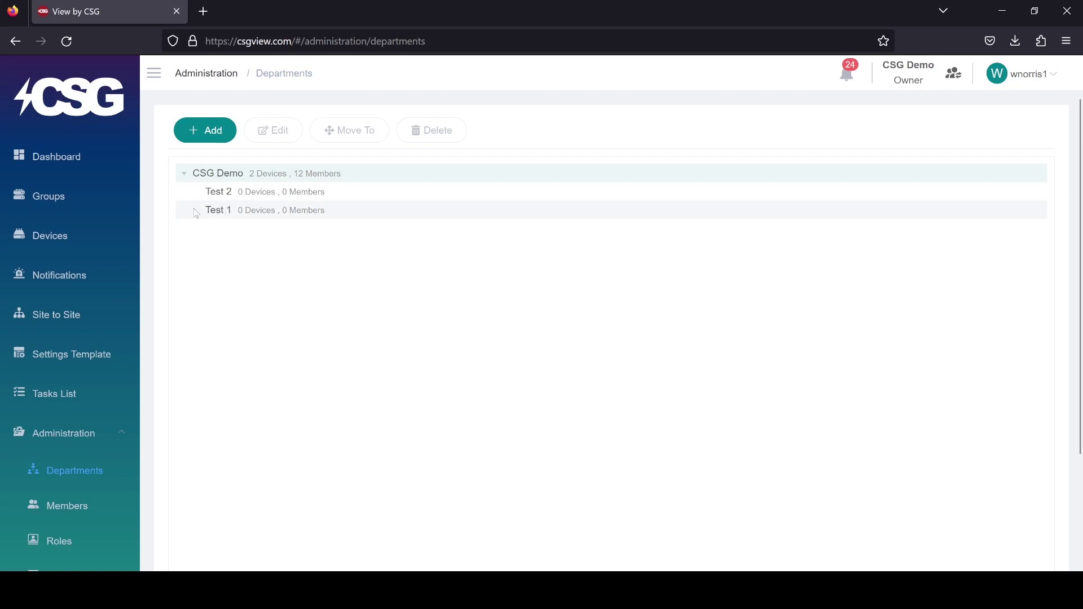
left_click(49, 236)
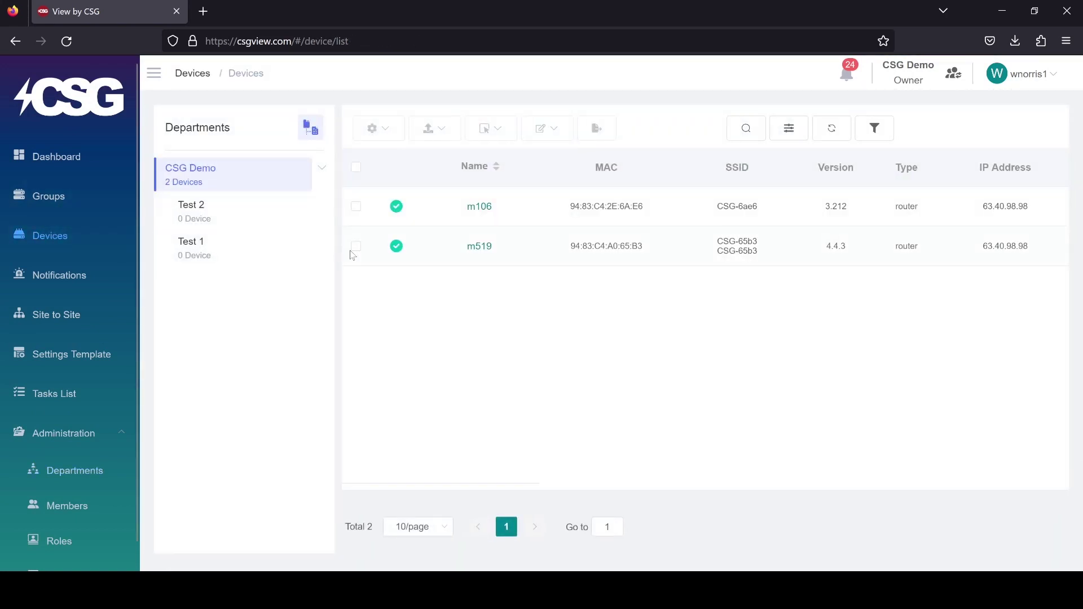
Move router m519 into the Test 1 department using Move Departments
left_click(356, 246)
left_click(546, 128)
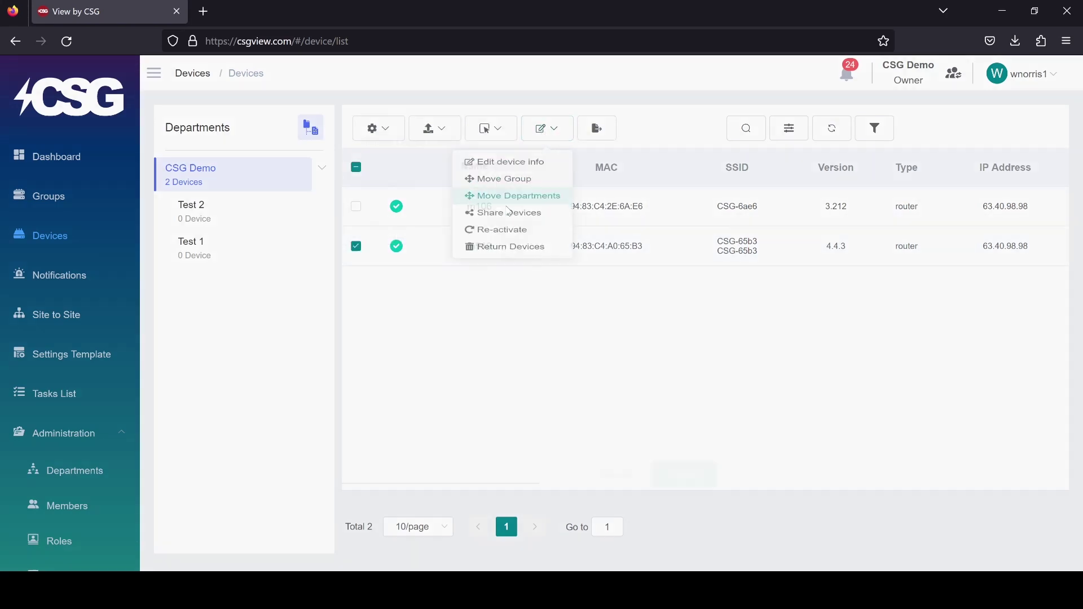
left_click(507, 211)
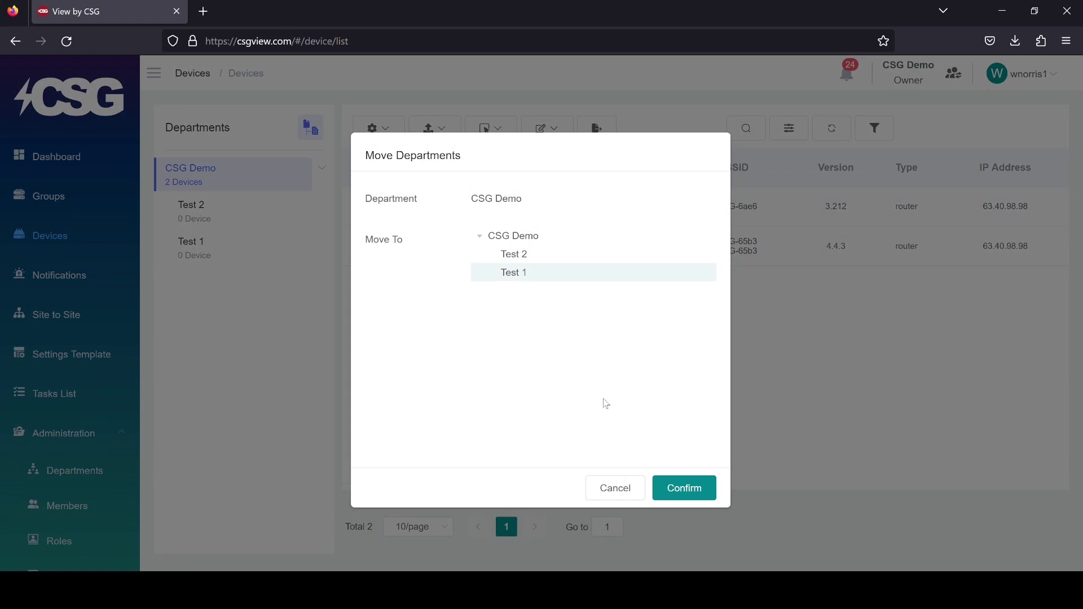
left_click(684, 487)
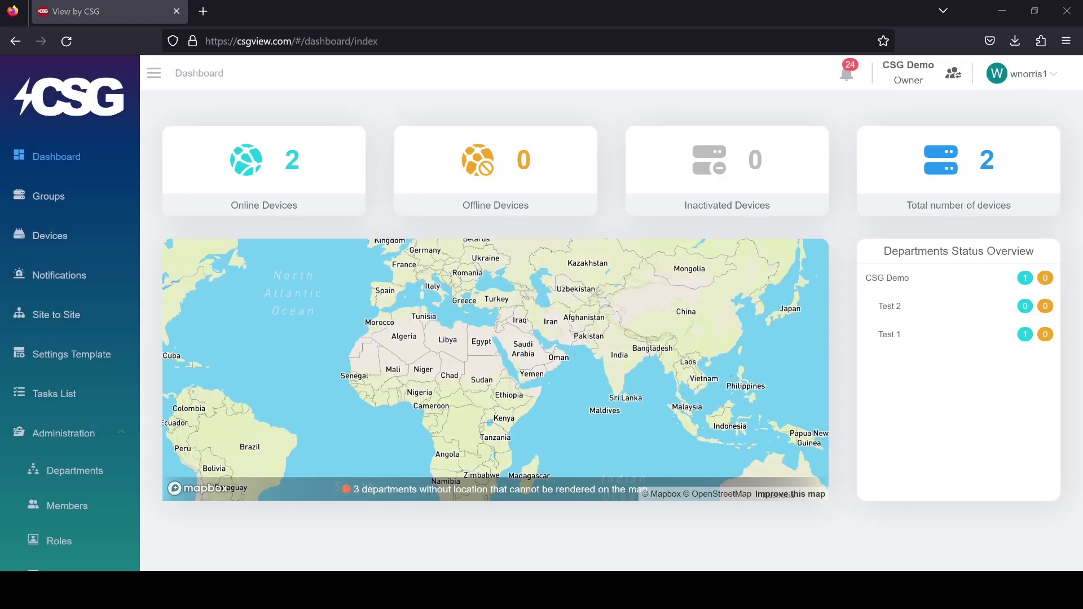